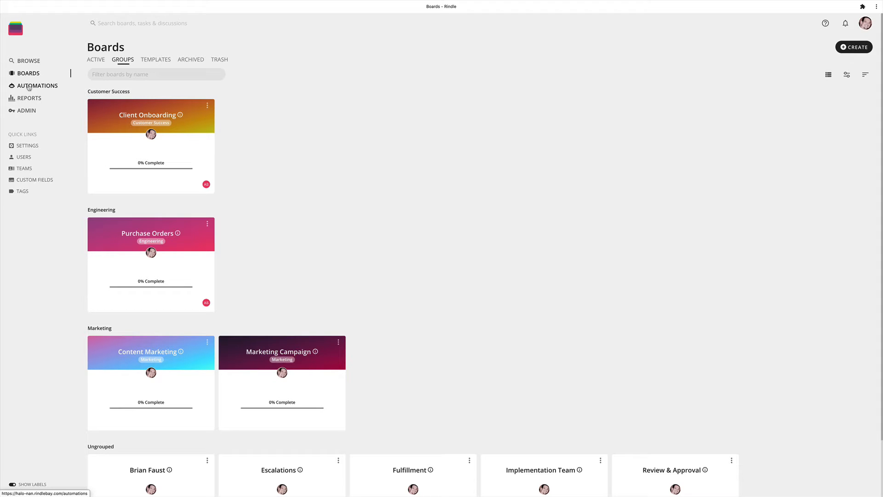
- Start a new automation rule that applies to tasks
{"action": "left_click", "coordinate": [29, 87]}
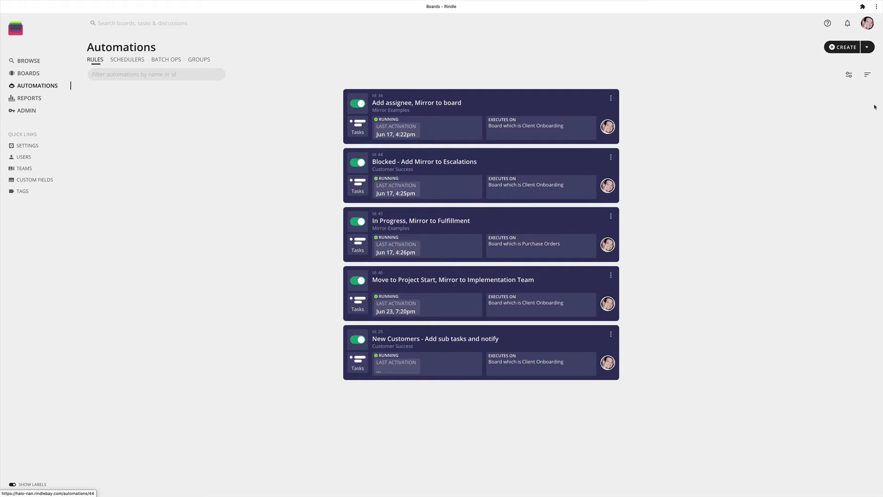
{"action": "left_click", "coordinate": [838, 49]}
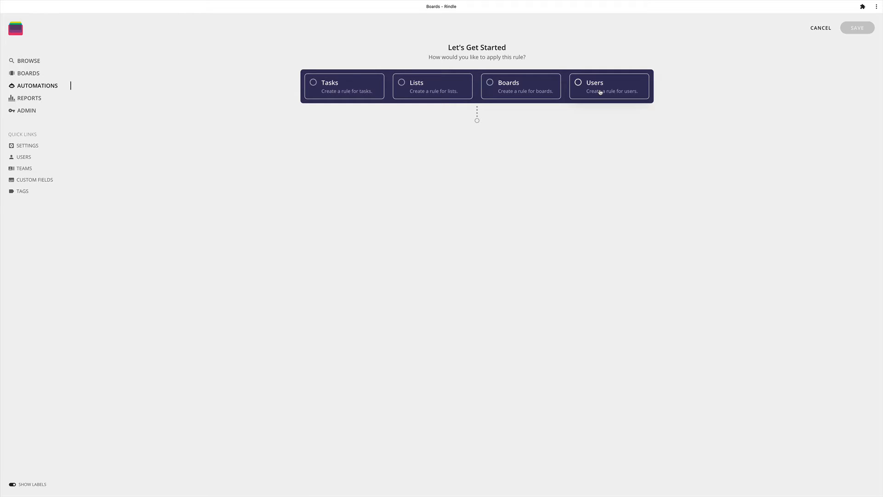
{"action": "left_click", "coordinate": [327, 86]}
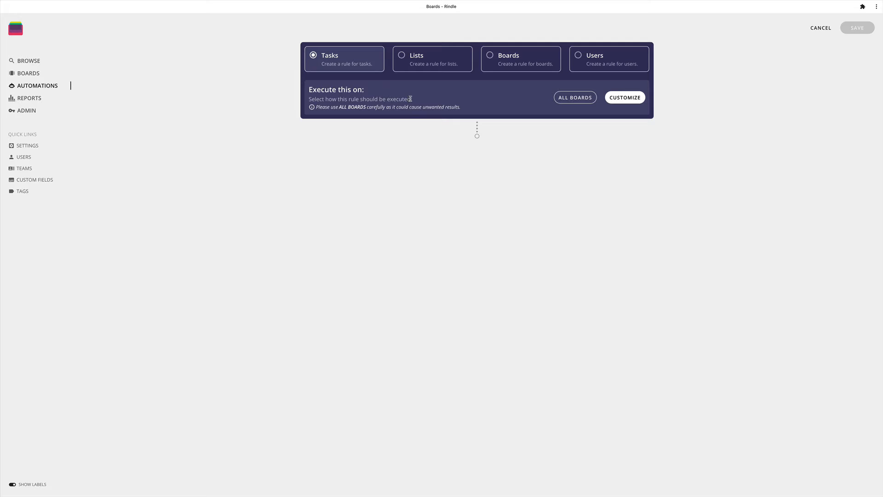
- Restrict the rule to boards whose Board Group equals "Marketing" and apply the filter
{"action": "left_click", "coordinate": [620, 98]}
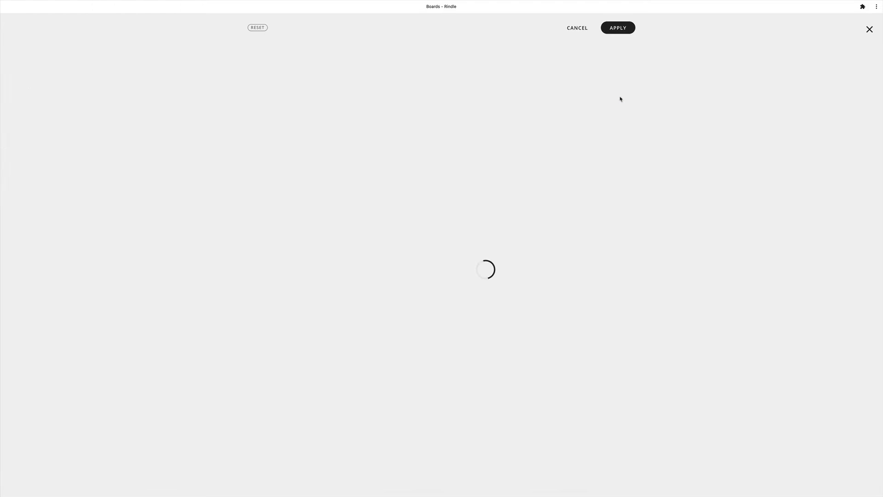
{"action": "left_click", "coordinate": [285, 45]}
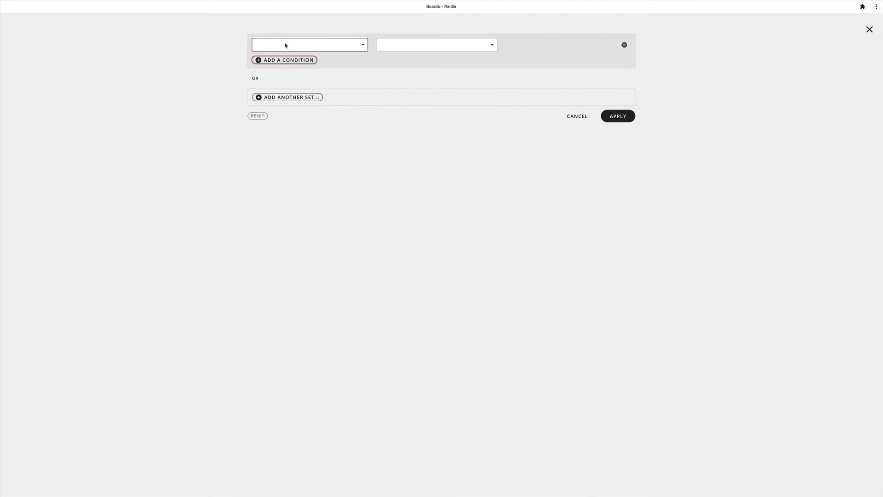
{"action": "left_click", "coordinate": [286, 43]}
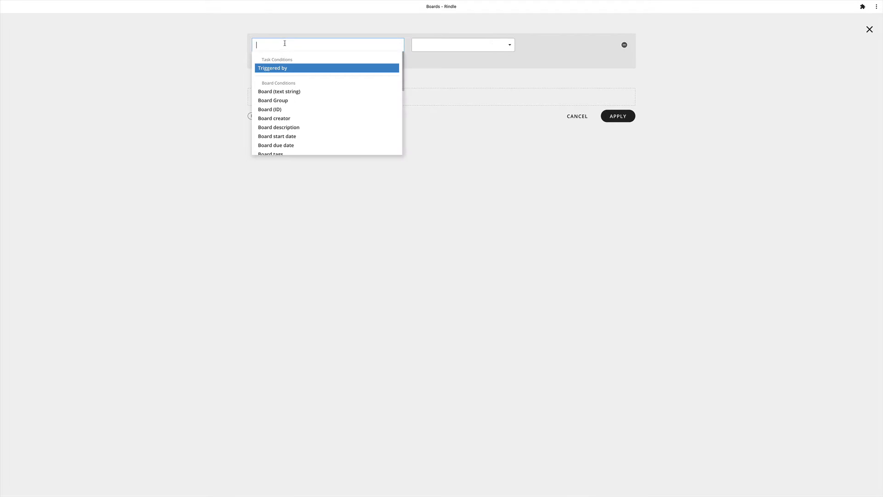
{"action": "left_click", "coordinate": [286, 101]}
{"action": "left_click", "coordinate": [514, 47]}
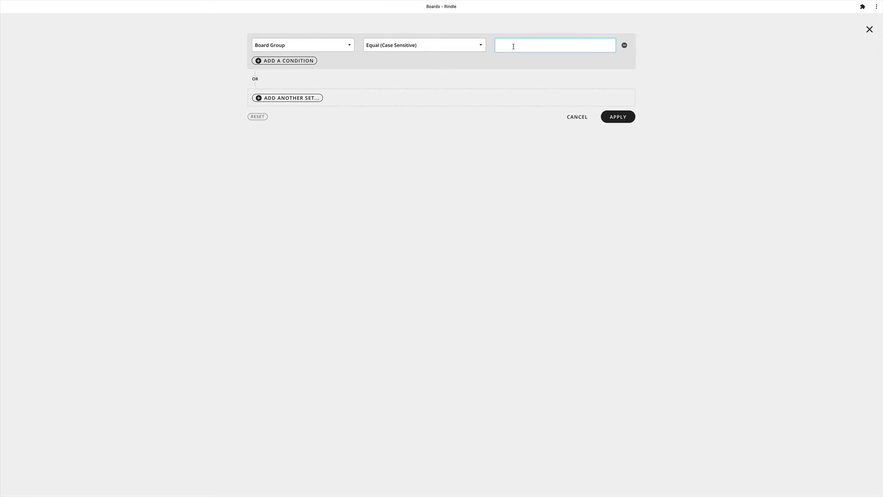
{"action": "type", "text": "Marketing"}
{"action": "left_click", "coordinate": [616, 117]}
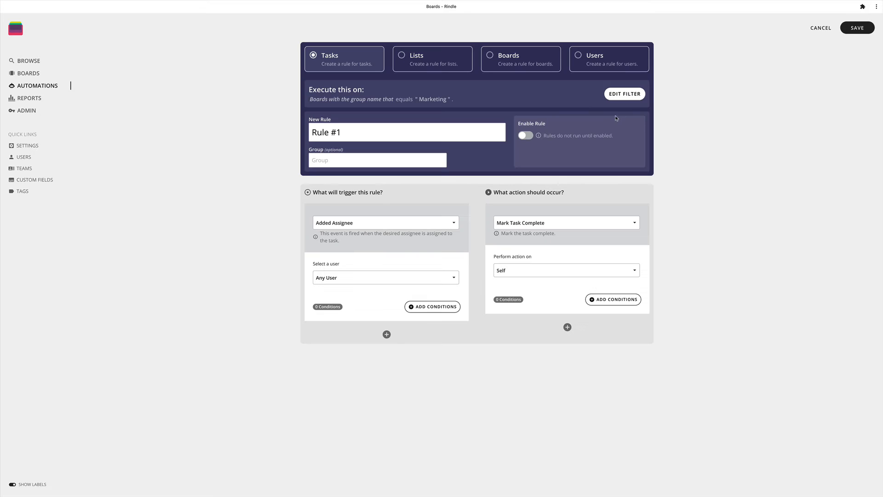
- Name the rule "Review - Add a Tag, send a notification" and set its group to Marketing
{"action": "triple_click", "coordinate": [353, 132]}
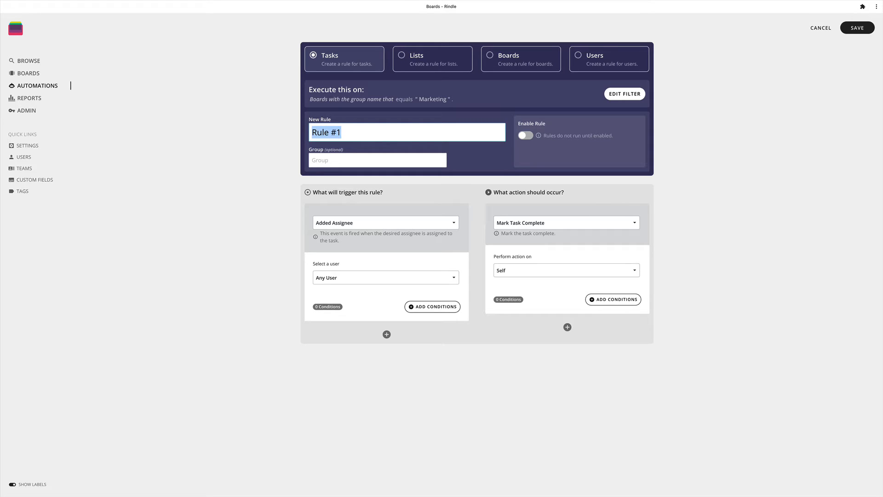
{"action": "type", "text": "Review -"}
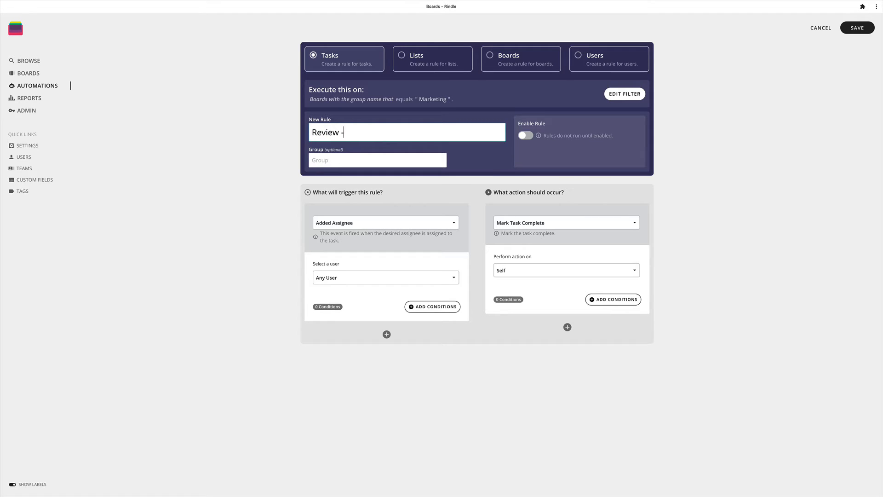
{"action": "type", "text": " Add a Tag, send a notification"}
{"action": "left_click", "coordinate": [340, 159]}
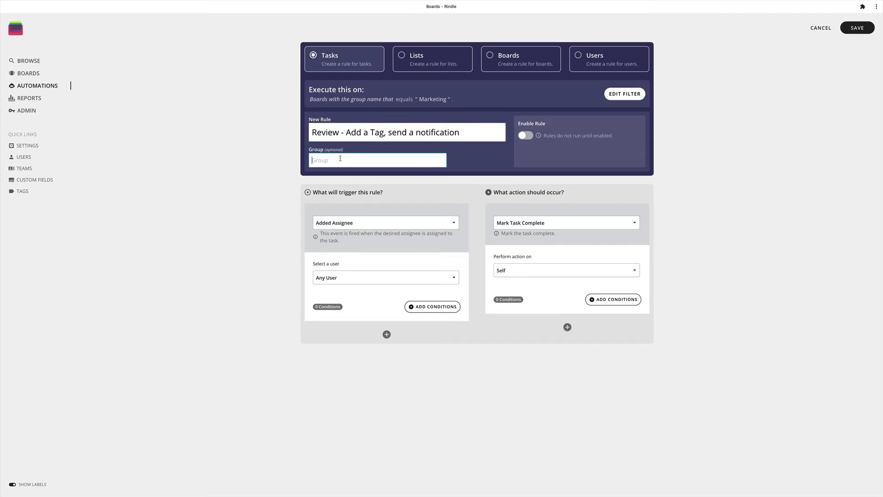
{"action": "type", "text": "Marketing"}
{"action": "left_click", "coordinate": [411, 177]}
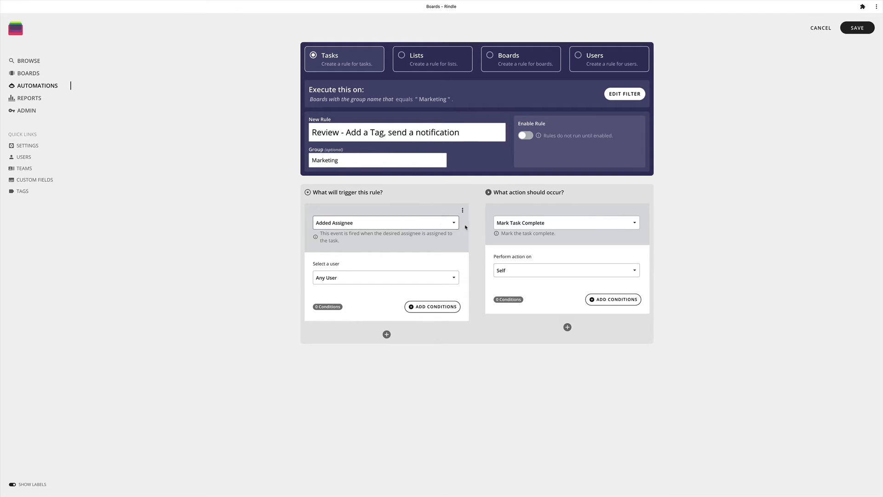
- Set the rule's trigger to Moved or Added Task
{"action": "left_click", "coordinate": [406, 224]}
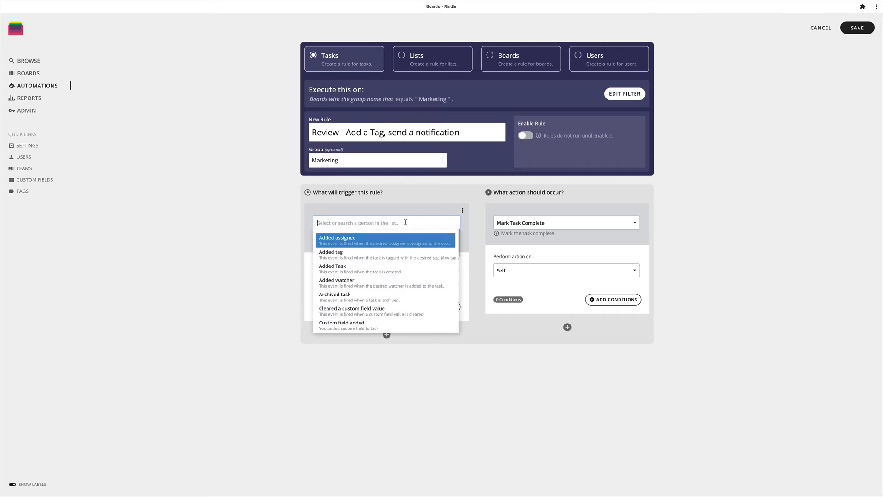
{"action": "scroll", "coordinate": [396, 248], "scroll_direction": "down", "scroll_amount": 10}
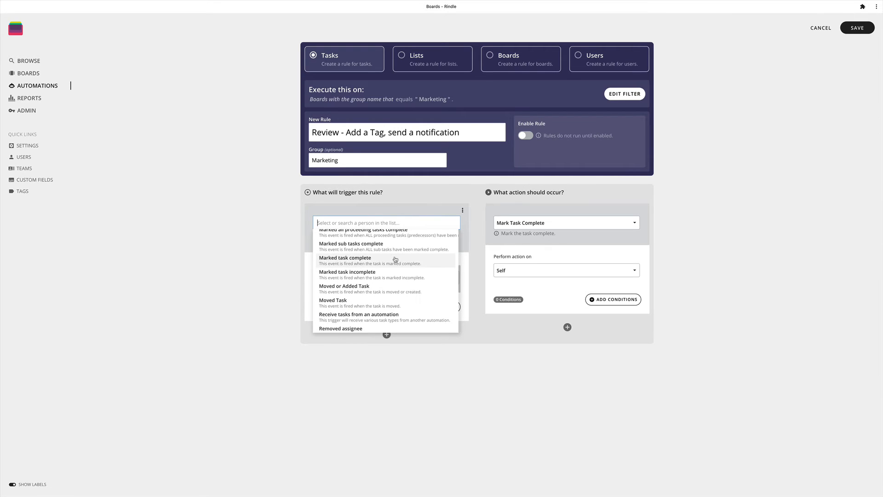
{"action": "scroll", "coordinate": [395, 259], "scroll_direction": "up", "scroll_amount": 10}
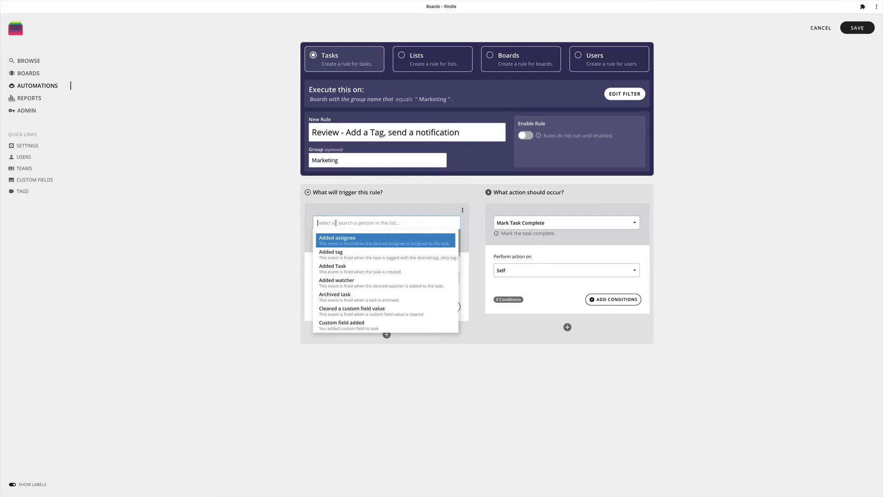
{"action": "type", "text": "move"}
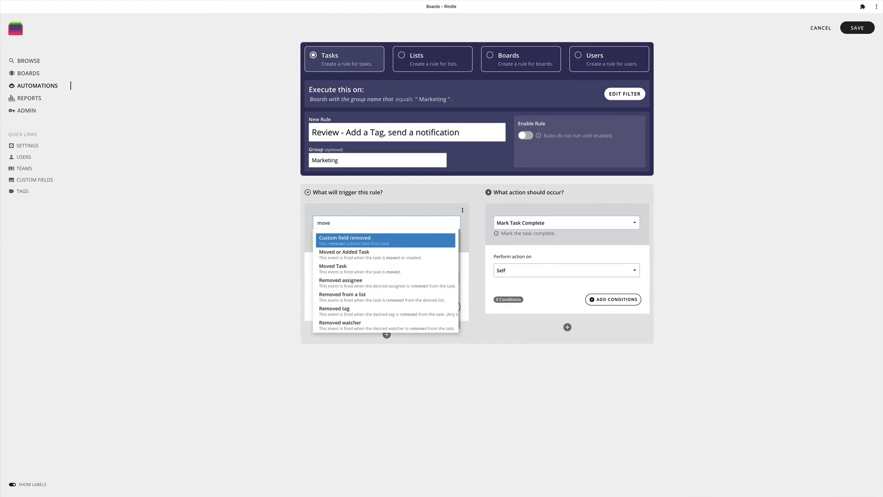
{"action": "left_click", "coordinate": [339, 253]}
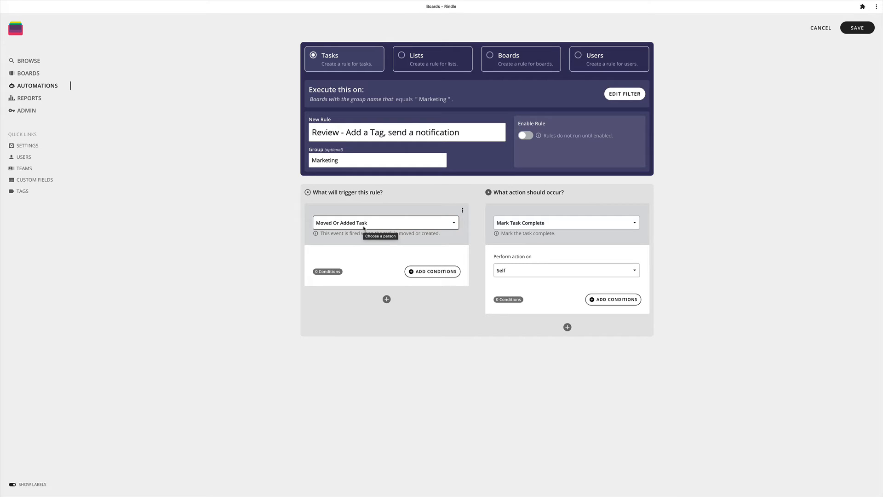
- Add a trigger condition requiring that the task's Type is Parent Task
{"action": "left_click", "coordinate": [426, 273]}
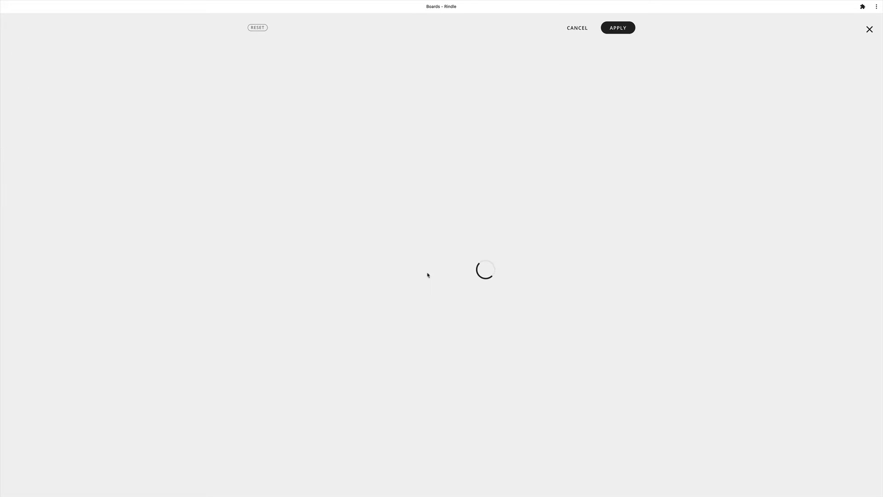
{"action": "left_click", "coordinate": [274, 43]}
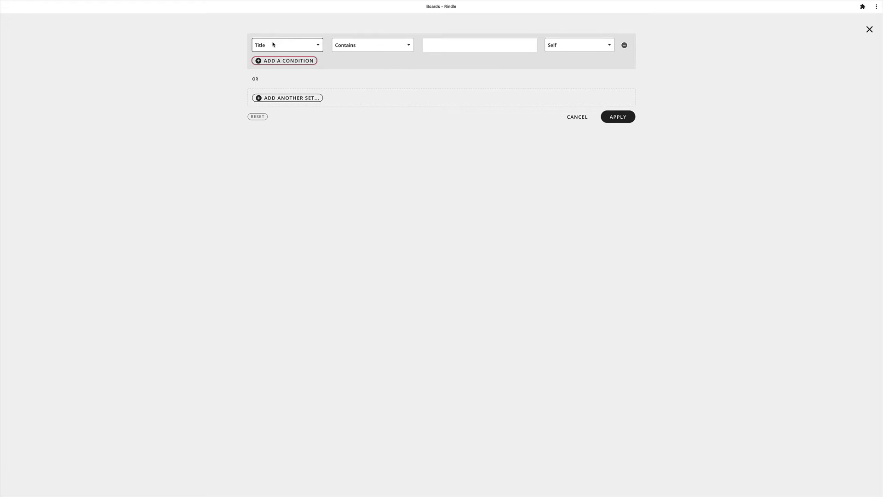
{"action": "left_click", "coordinate": [273, 44]}
{"action": "type", "text": "type"}
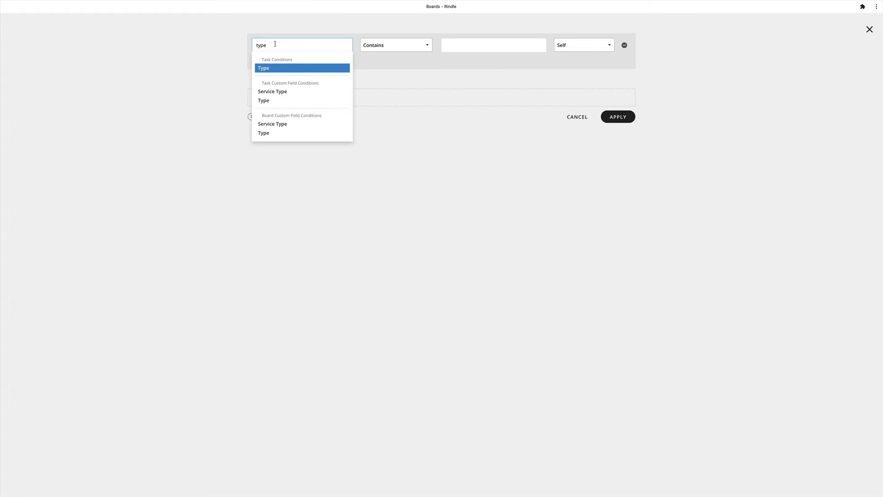
{"action": "left_click", "coordinate": [275, 70]}
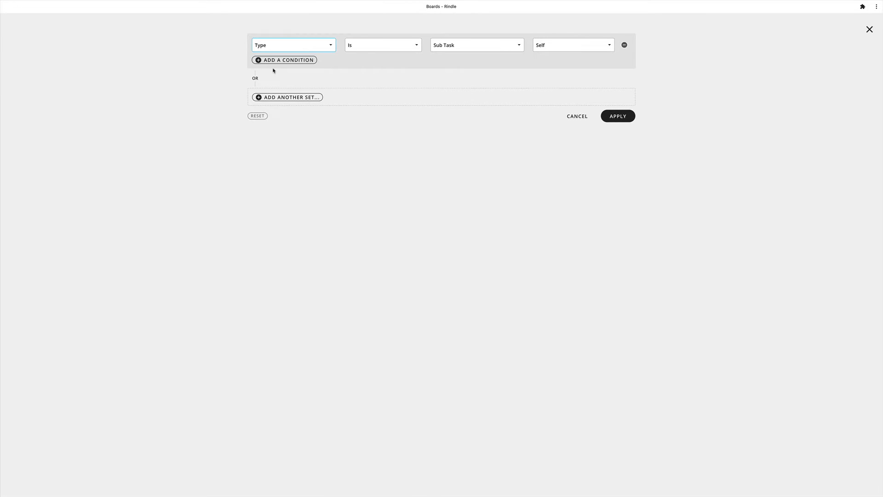
{"action": "left_click", "coordinate": [437, 45]}
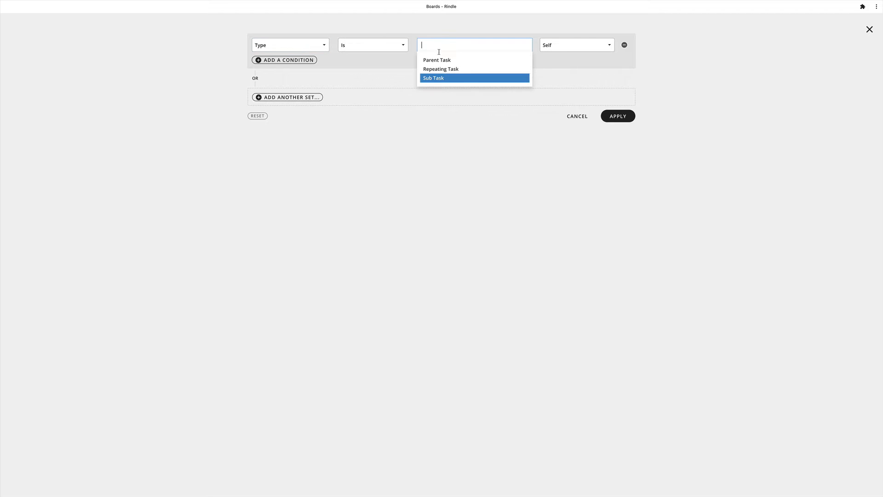
{"action": "left_click", "coordinate": [432, 60]}
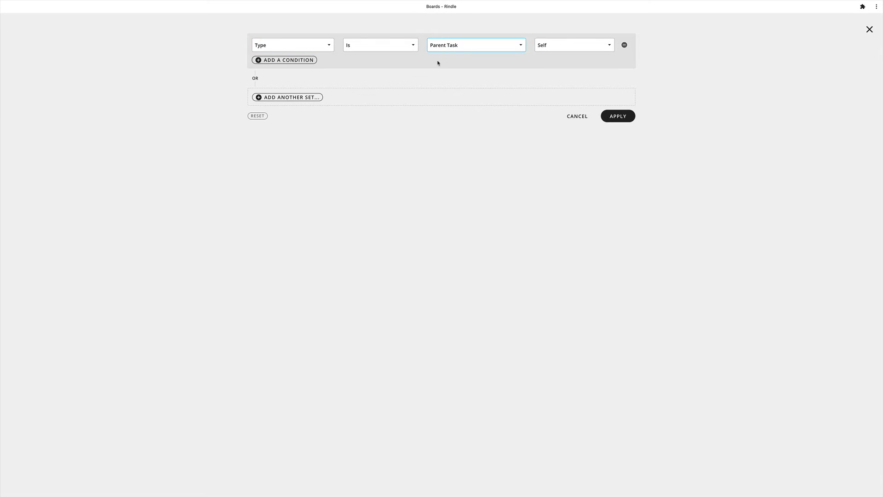
- Add a second trigger condition, List (text string) Equal (Case Sensitive) "Review", and apply the conditions
{"action": "left_click", "coordinate": [289, 59]}
{"action": "left_click", "coordinate": [276, 73]}
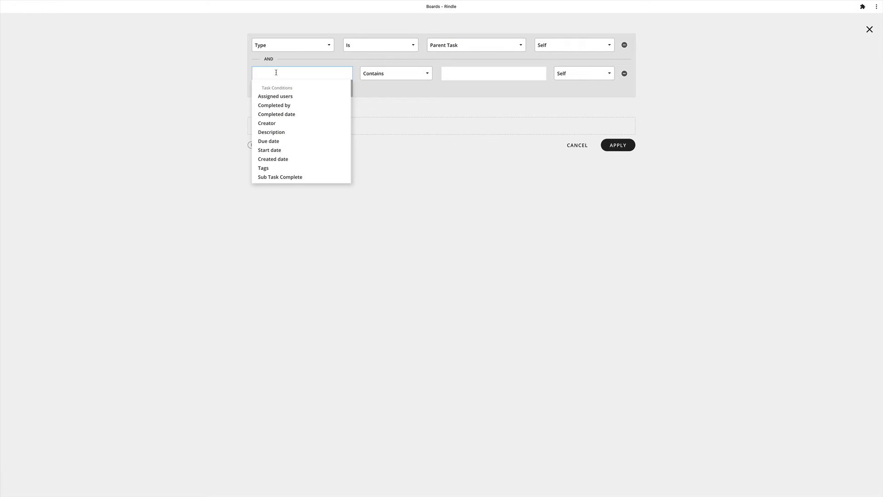
{"action": "type", "text": "List"}
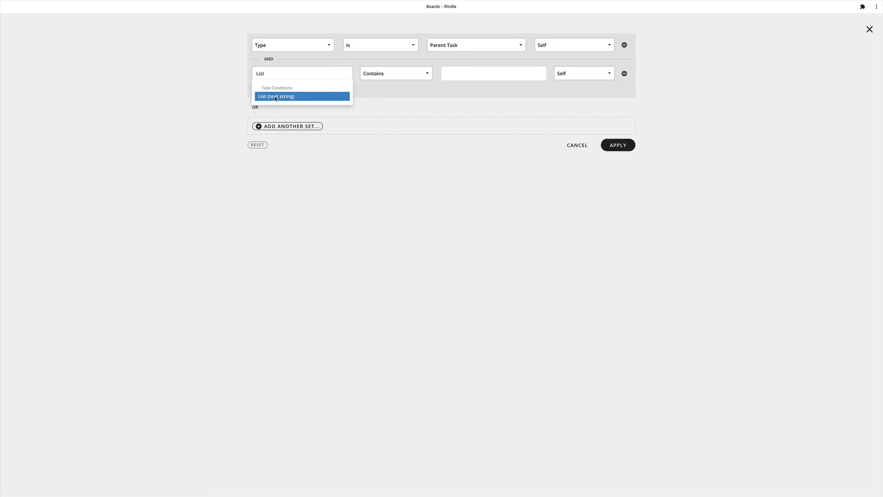
{"action": "left_click", "coordinate": [276, 97]}
{"action": "left_click", "coordinate": [399, 74]}
{"action": "left_click", "coordinate": [389, 89]}
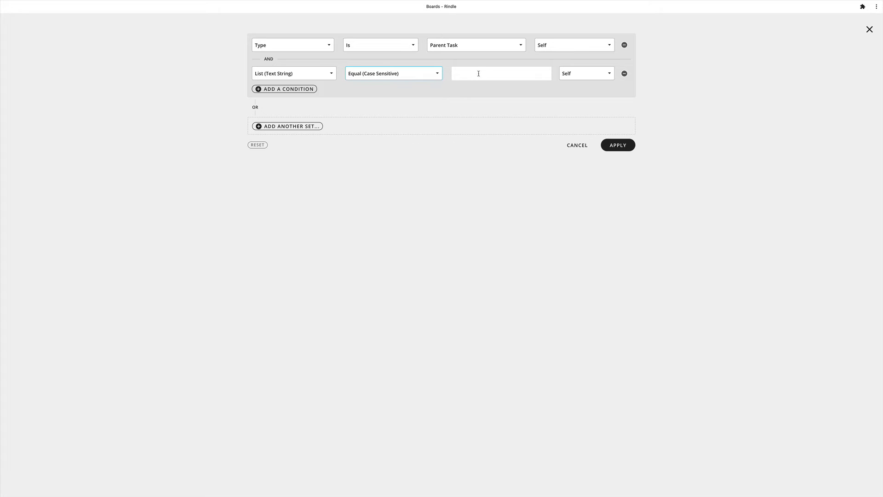
{"action": "left_click", "coordinate": [477, 73]}
{"action": "type", "text": "Review"}
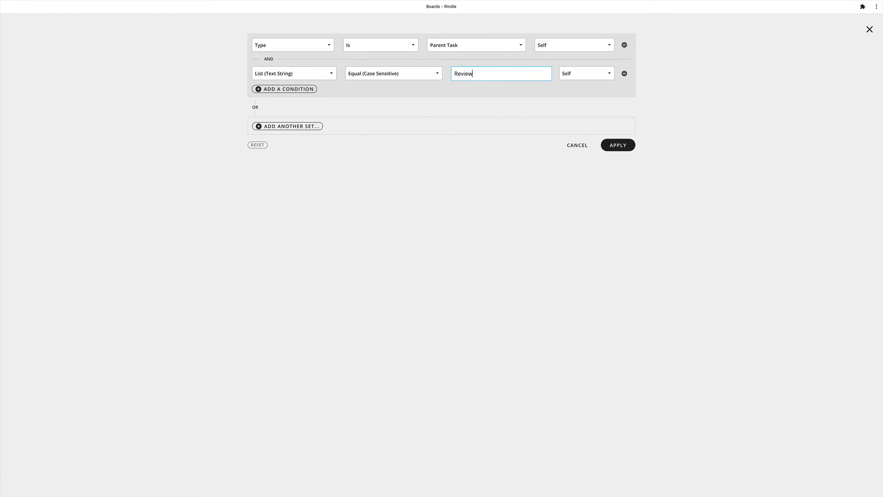
{"action": "left_click", "coordinate": [618, 145]}
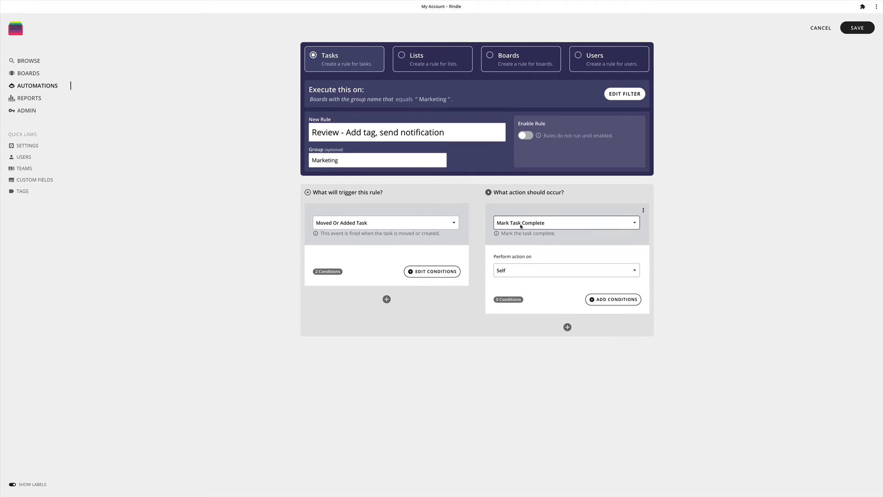
- Set the rule's action to Add tag with the tag In Review
{"action": "left_click", "coordinate": [520, 223]}
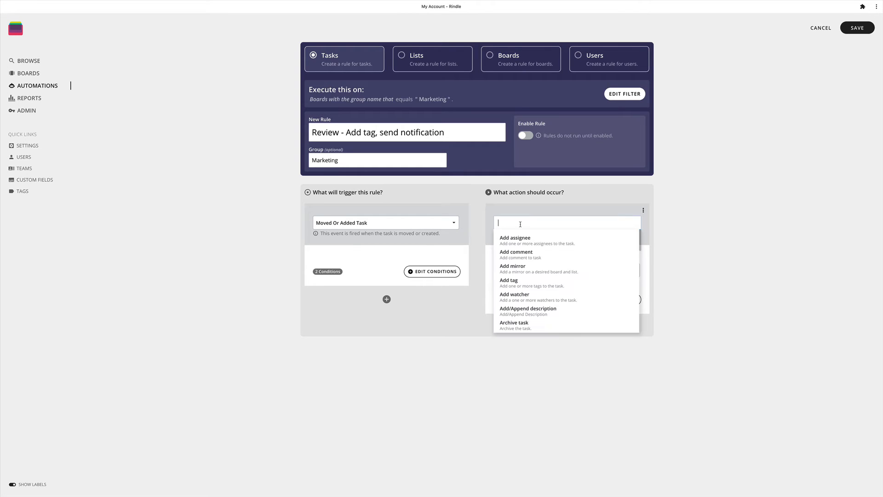
{"action": "left_click", "coordinate": [510, 282]}
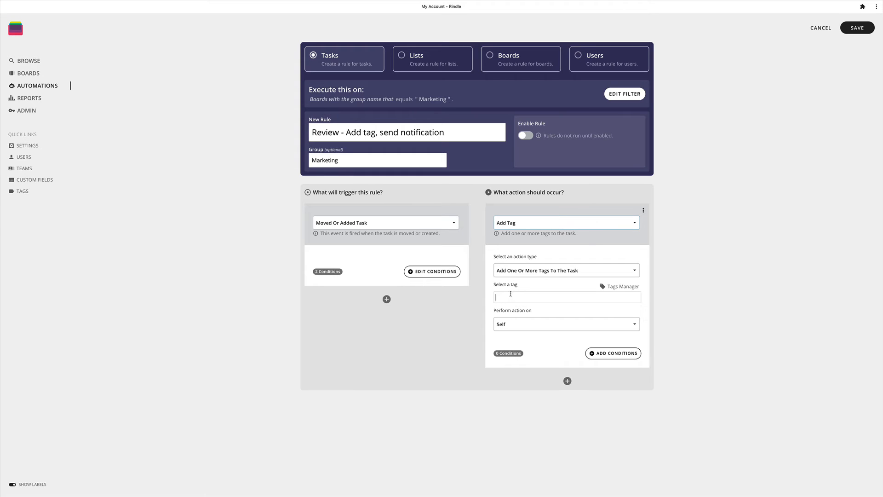
{"action": "left_click", "coordinate": [510, 293]}
{"action": "type", "text": "In"}
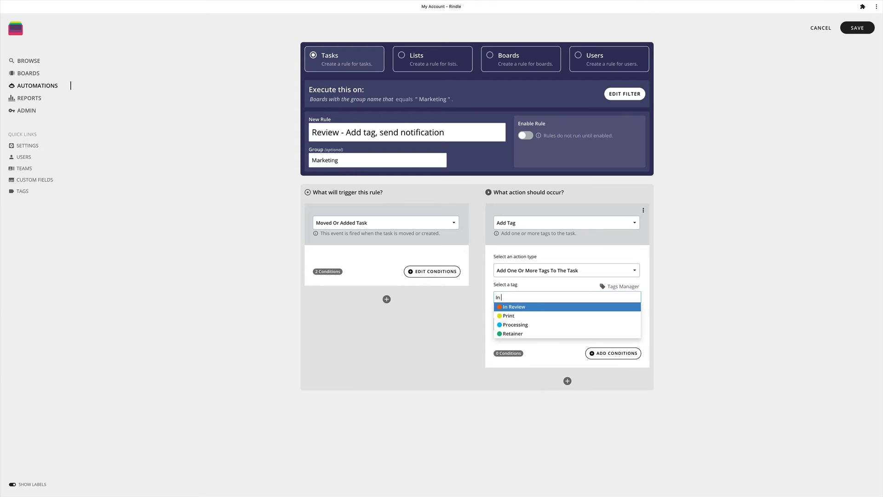
{"action": "left_click", "coordinate": [511, 308]}
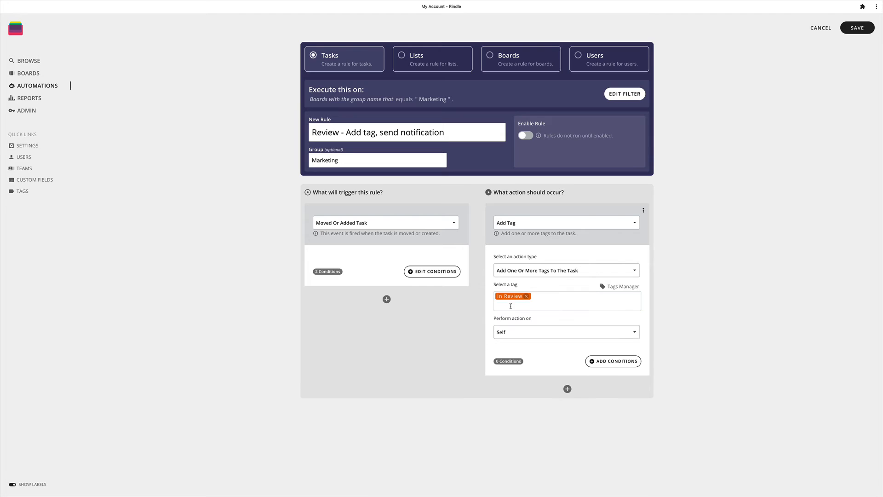
- Add a second action to the rule and set it to Notify by email
{"action": "left_click", "coordinate": [567, 389]}
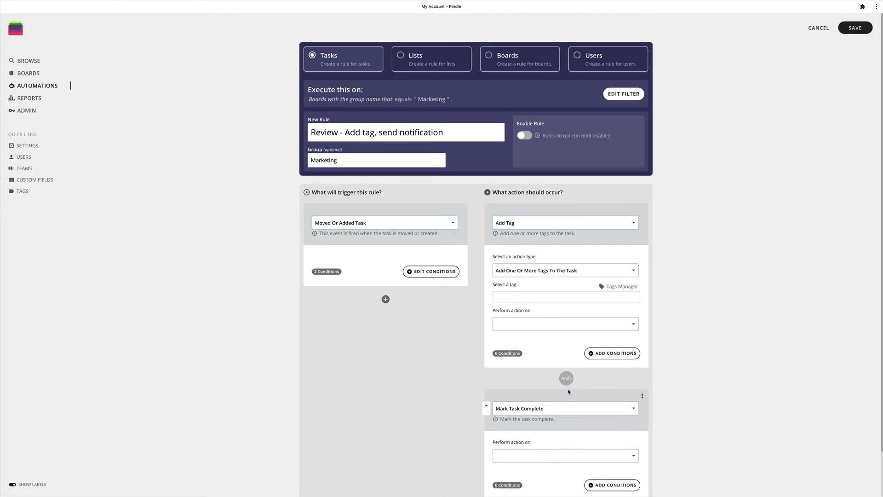
{"action": "left_click", "coordinate": [511, 417]}
{"action": "scroll", "coordinate": [511, 416], "scroll_direction": "down", "scroll_amount": 2}
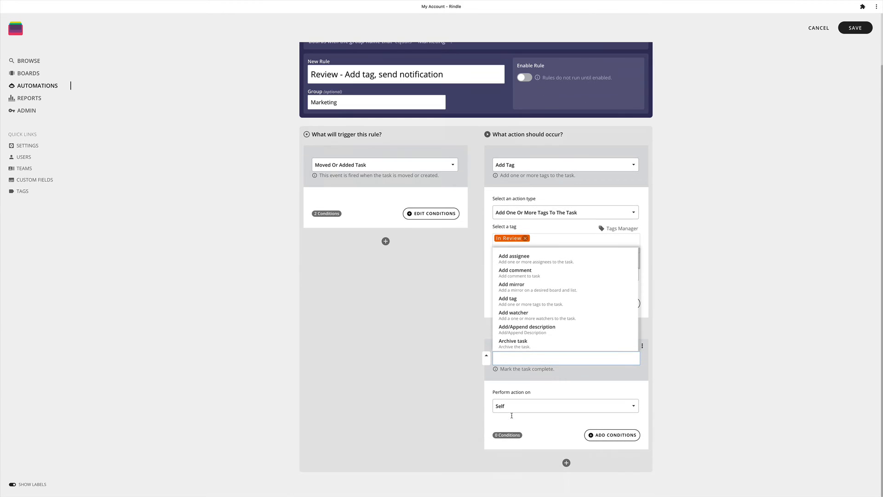
{"action": "type", "text": "send"}
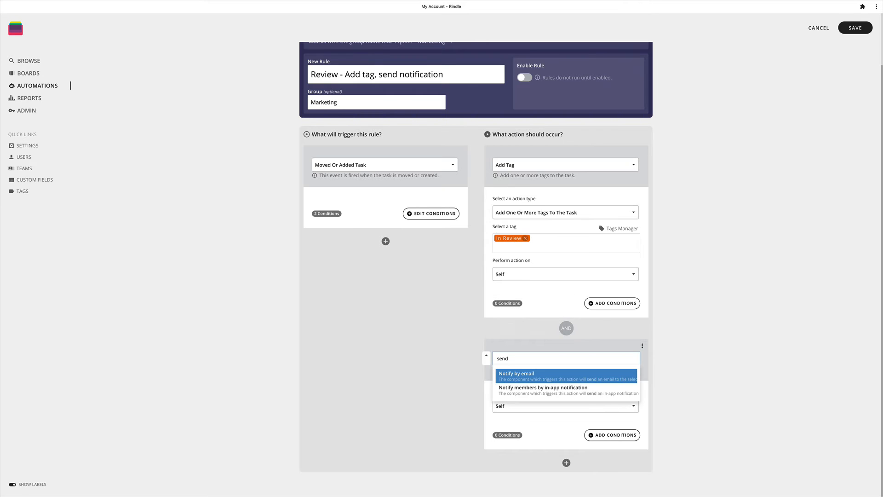
{"action": "left_click", "coordinate": [522, 376]}
- Set the email's subject to "Review" and its message body to "This task must be reviewed."
{"action": "scroll", "coordinate": [528, 390], "scroll_direction": "down", "scroll_amount": 5}
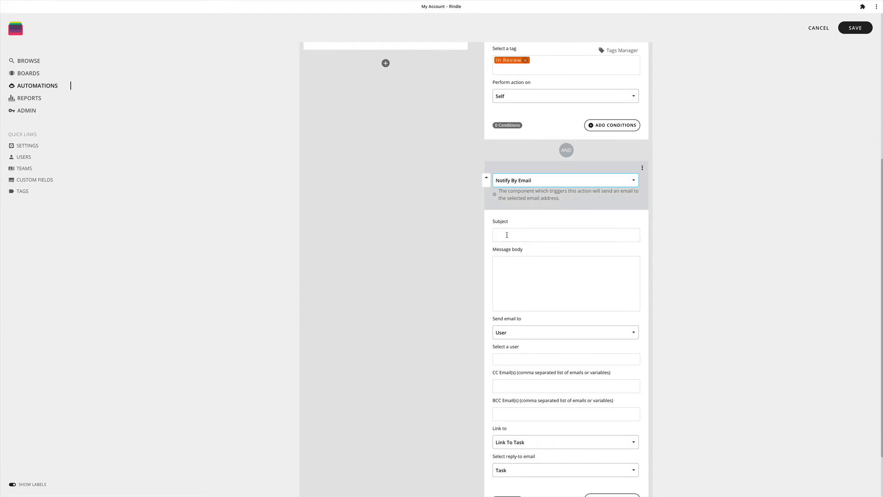
{"action": "left_click", "coordinate": [507, 235]}
{"action": "type", "text": "Review"}
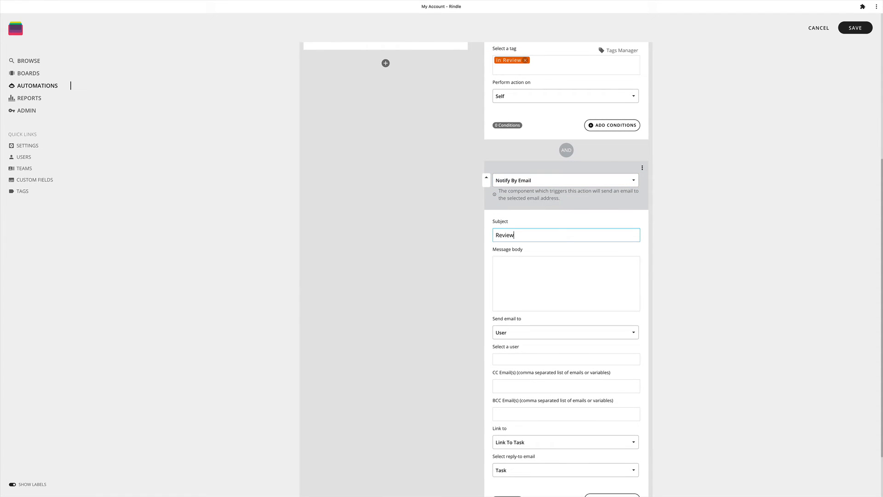
{"action": "left_click", "coordinate": [504, 262]}
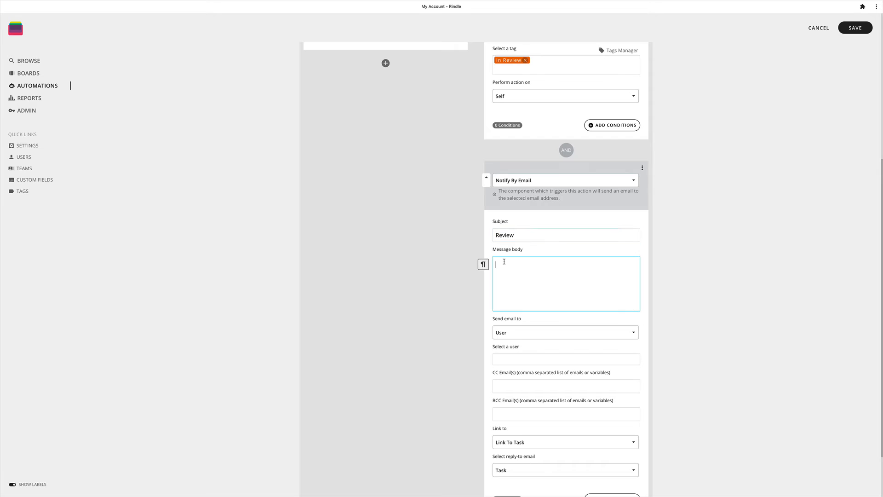
{"action": "type", "text": "This task must be reviewed."}
- Send the email to a User and choose the reviewer's name as the recipient
{"action": "left_click", "coordinate": [513, 330]}
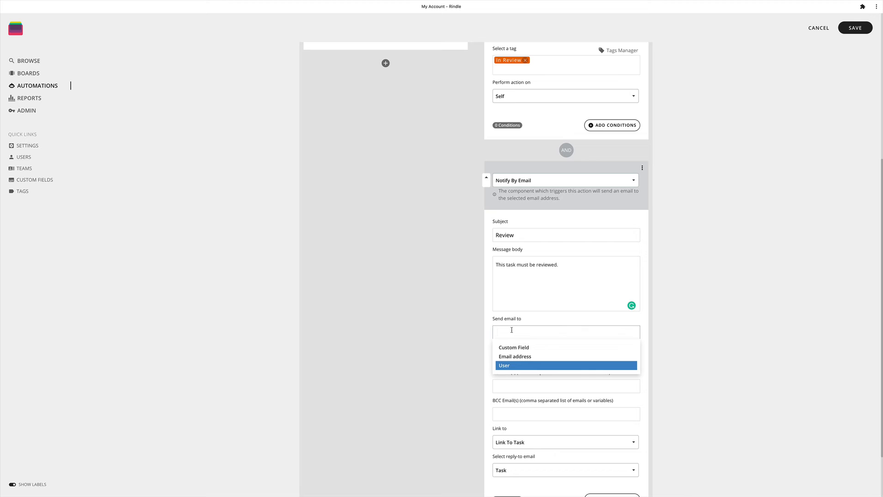
{"action": "left_click", "coordinate": [509, 365]}
{"action": "left_click", "coordinate": [508, 357]}
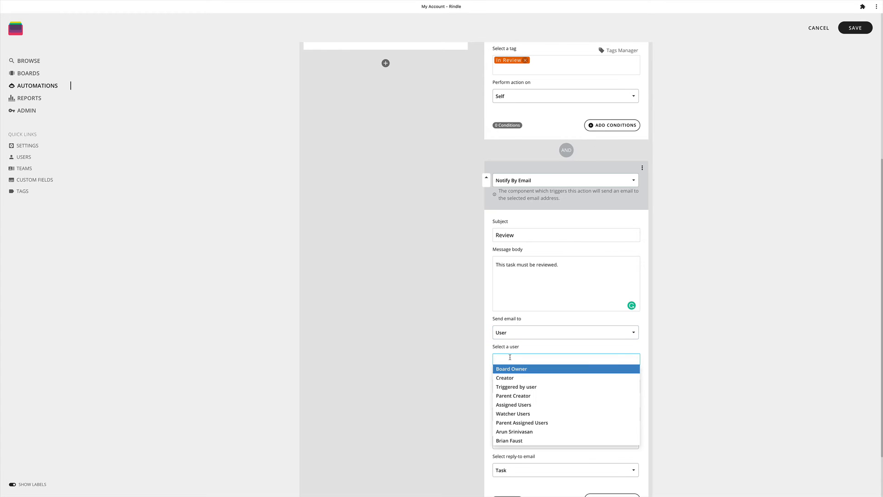
{"action": "left_click", "coordinate": [513, 441]}
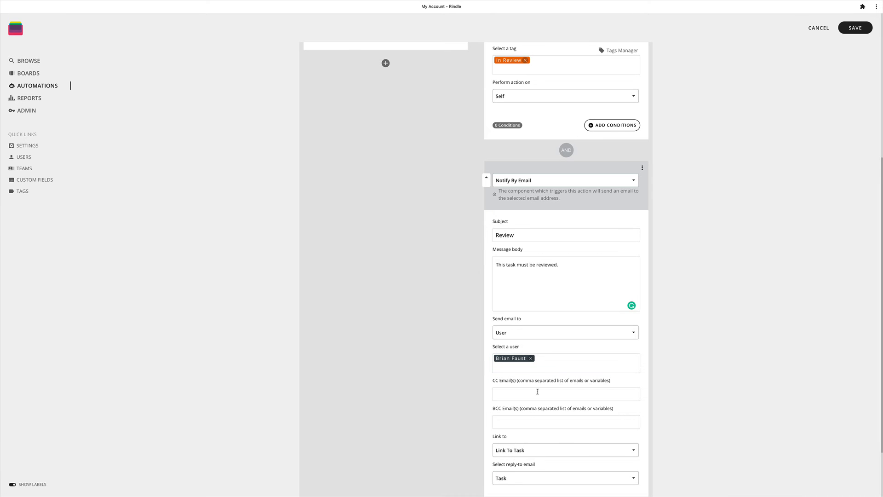
- Set the email's link to Link to task and its reply-to email to Task
{"action": "scroll", "coordinate": [538, 399], "scroll_direction": "down", "scroll_amount": 3}
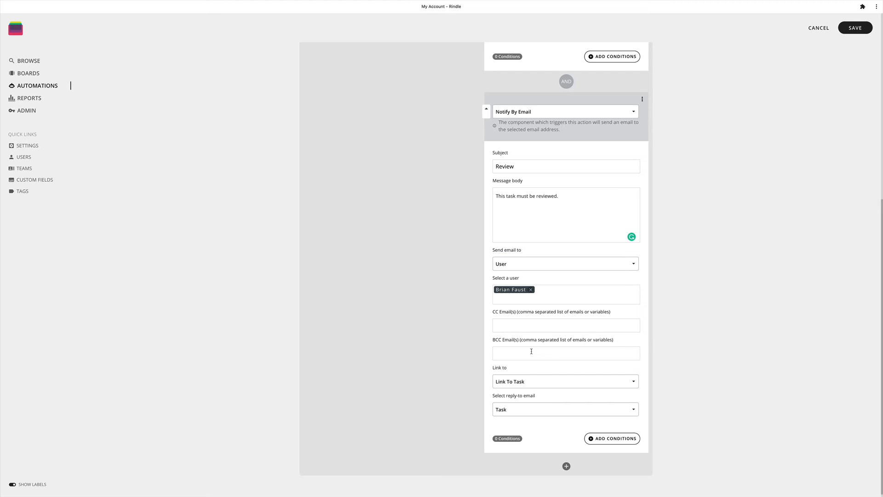
{"action": "left_click", "coordinate": [513, 382]}
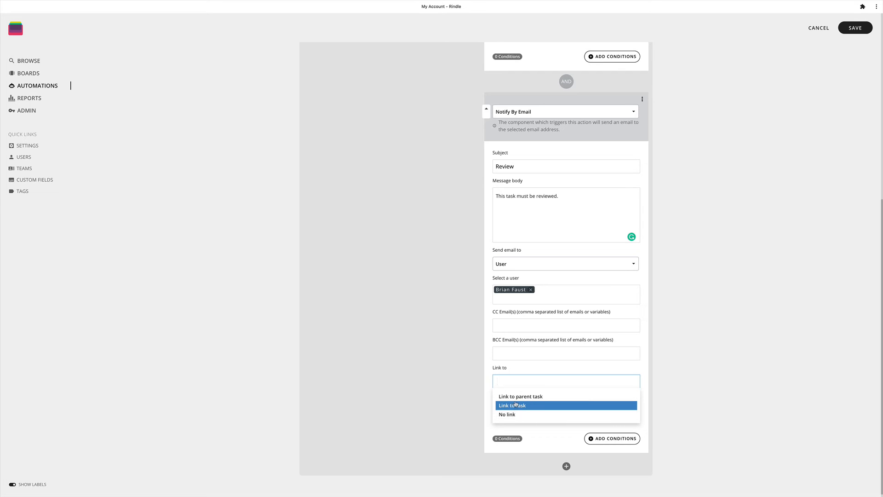
{"action": "left_click", "coordinate": [515, 405]}
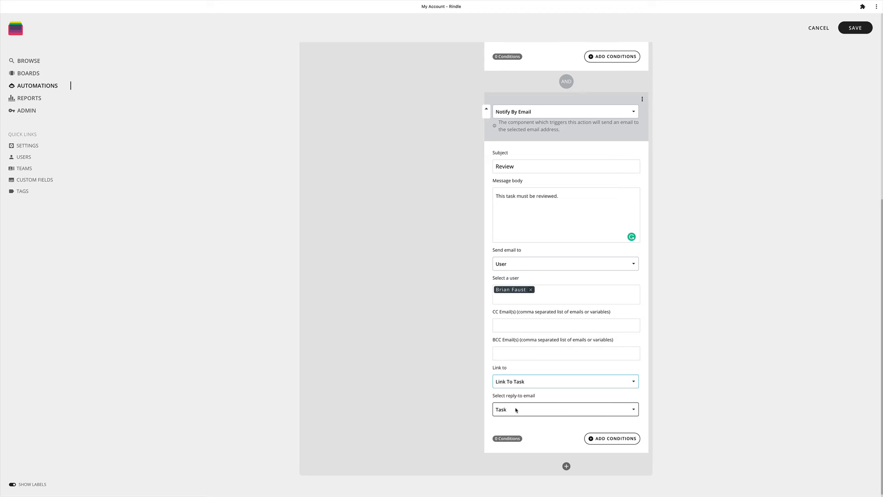
{"action": "left_click", "coordinate": [516, 410]}
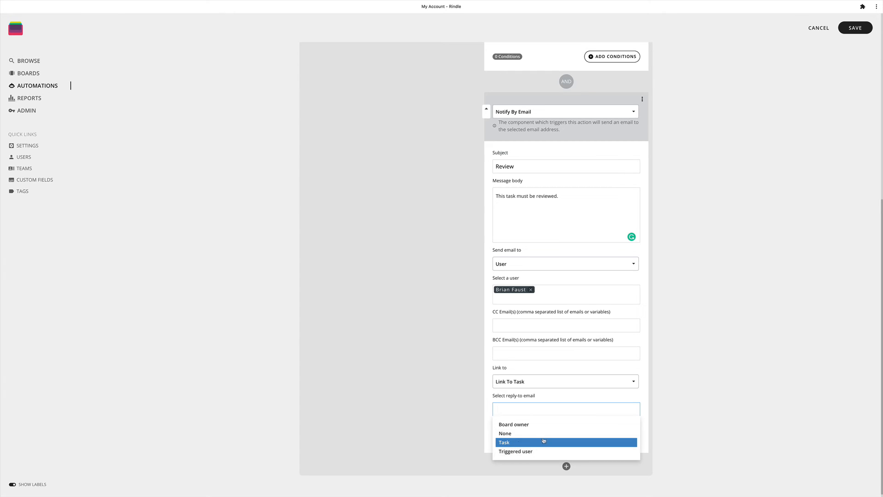
{"action": "key", "text": "Return"}
- Enable the rule and save it
{"action": "scroll", "coordinate": [554, 402], "scroll_direction": "up", "scroll_amount": 6}
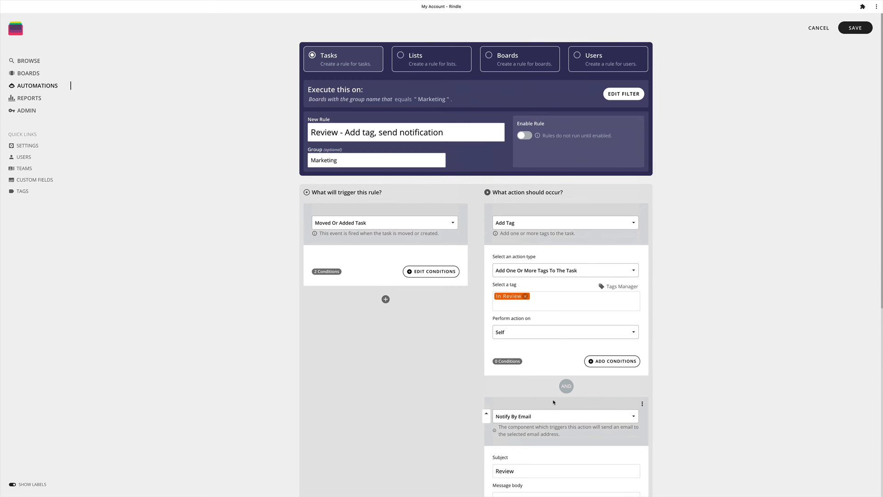
{"action": "left_click", "coordinate": [524, 137]}
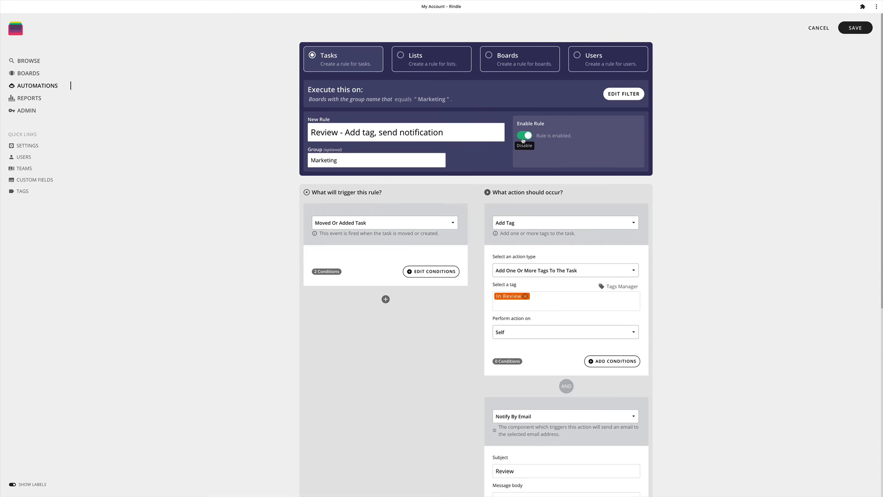
{"action": "left_click", "coordinate": [851, 30]}
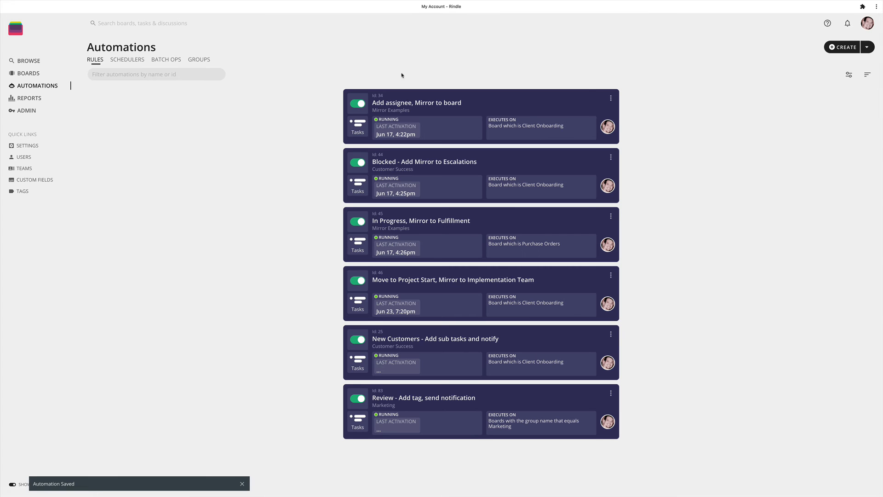
- On the Content Marketing board, move the Blog Post task from Create to Review and check the notification email
{"action": "left_click", "coordinate": [28, 73]}
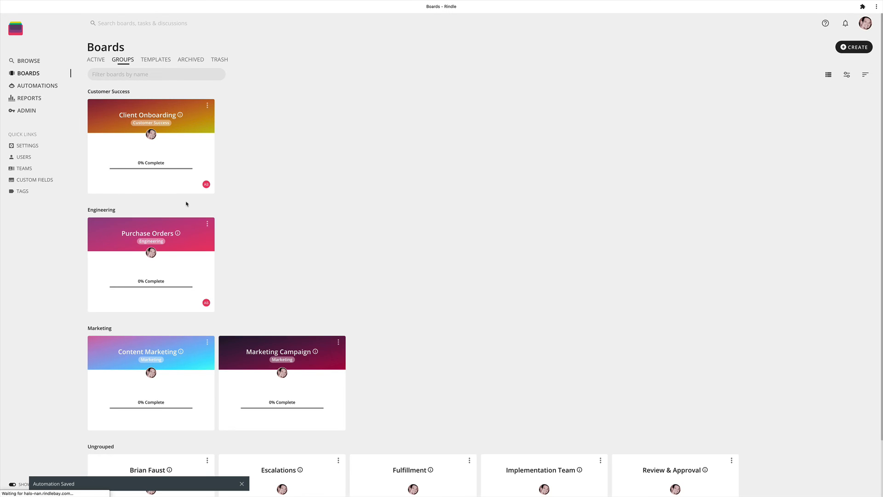
{"action": "left_click", "coordinate": [136, 353]}
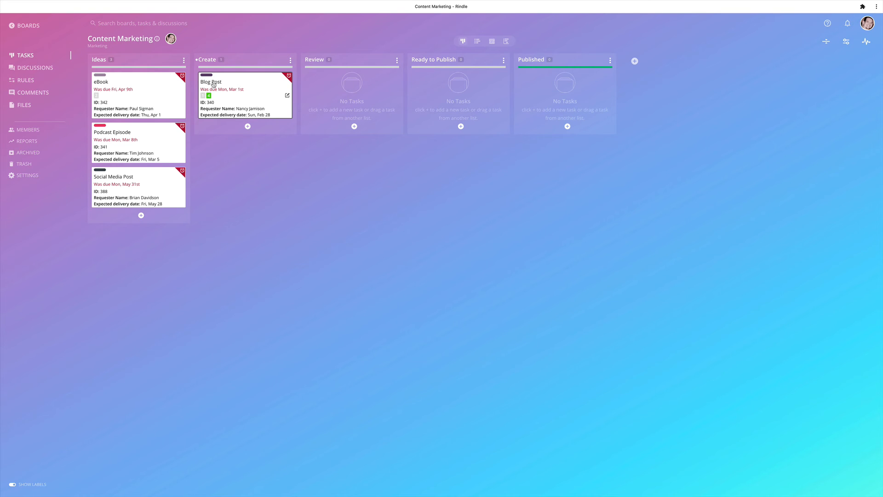
{"action": "left_click_drag", "start_coordinate": [213, 85], "coordinate": [322, 87]}
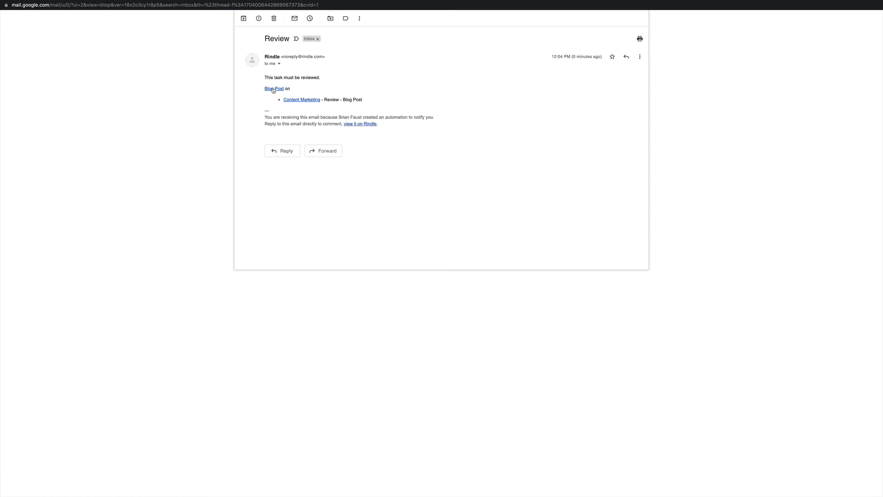
{"action": "left_click", "coordinate": [313, 103]}
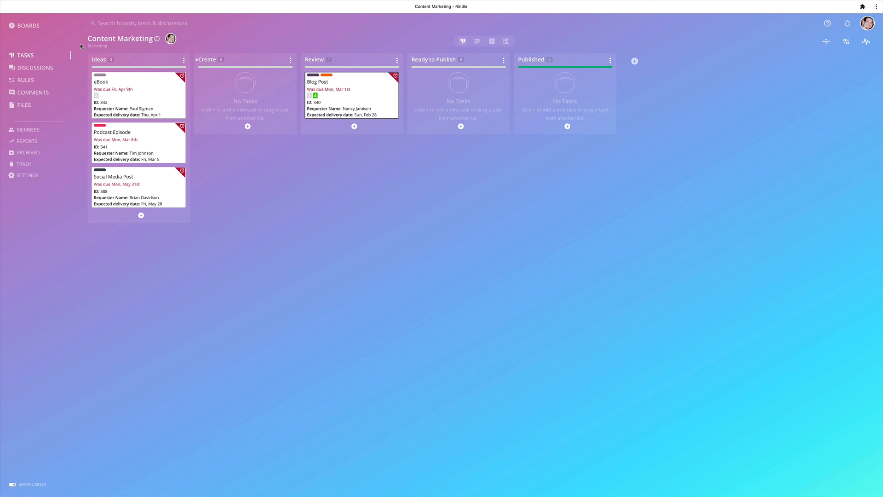
- On the Marketing Campaign board, move the Facebook Ad Campaign task from Implementation to Review and open its details
{"action": "left_click", "coordinate": [29, 27]}
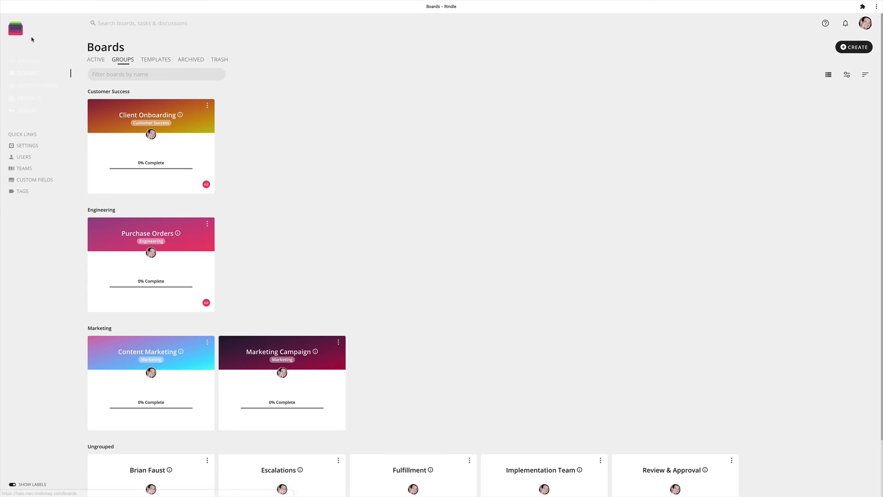
{"action": "left_click", "coordinate": [273, 354]}
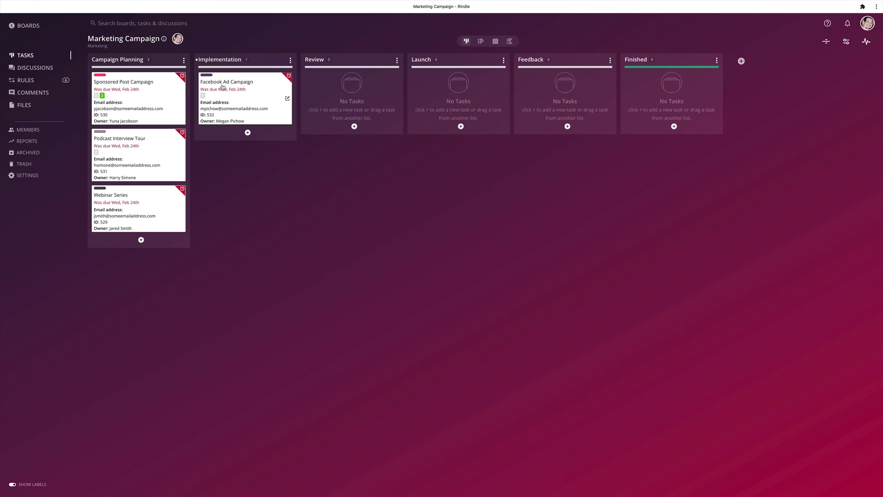
{"action": "left_click_drag", "start_coordinate": [216, 108], "coordinate": [322, 108]}
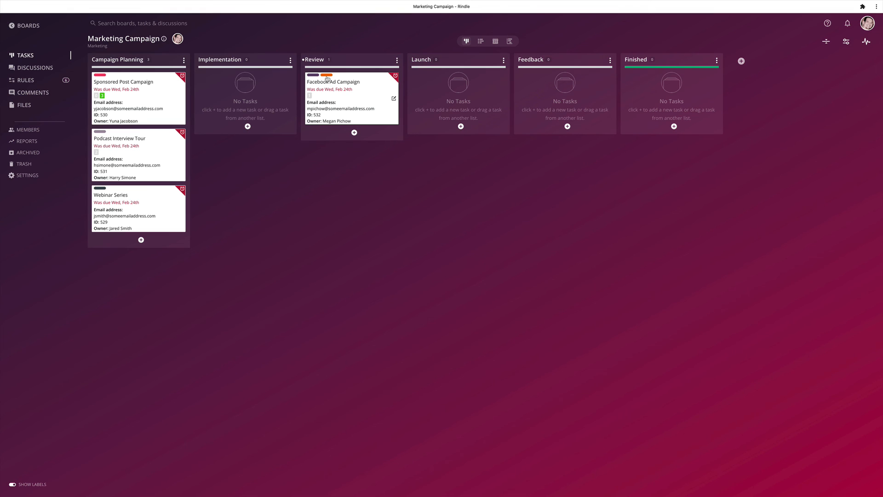
{"action": "left_click", "coordinate": [329, 90]}
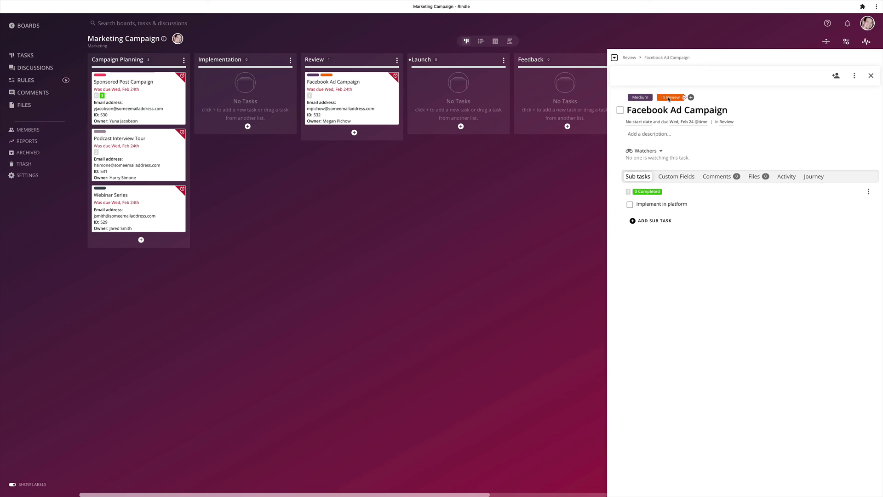
- Go back to the automation rules and filter them by the Marketing group
{"action": "left_click", "coordinate": [31, 27]}
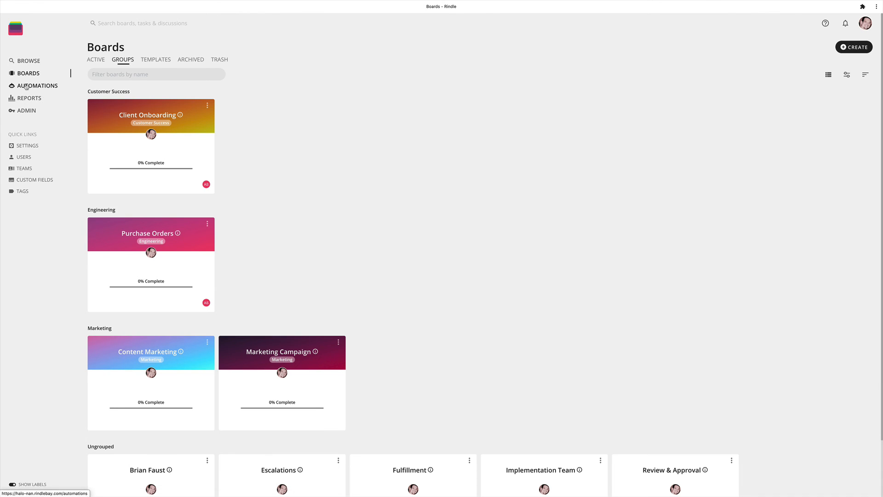
{"action": "left_click", "coordinate": [26, 87]}
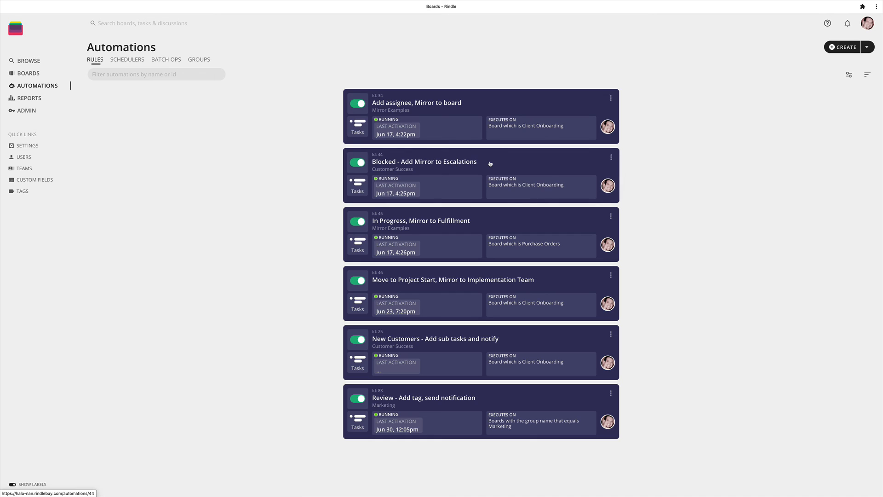
{"action": "left_click", "coordinate": [868, 77]}
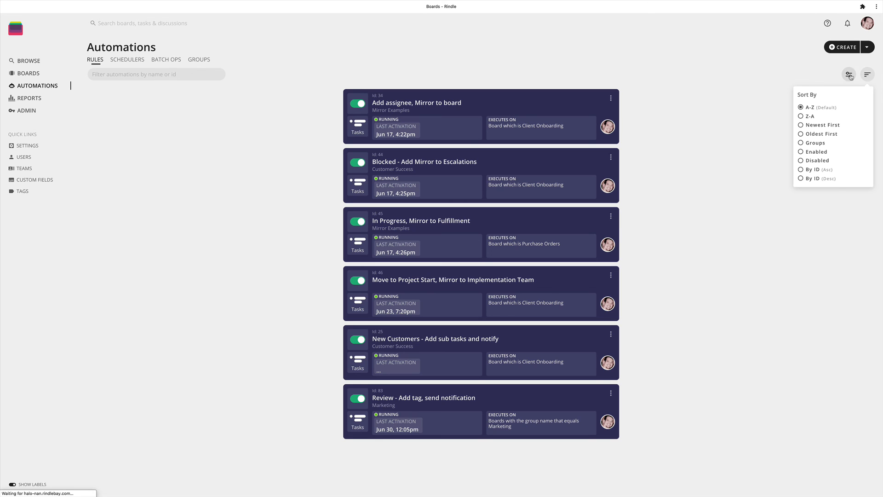
{"action": "left_click", "coordinate": [849, 75]}
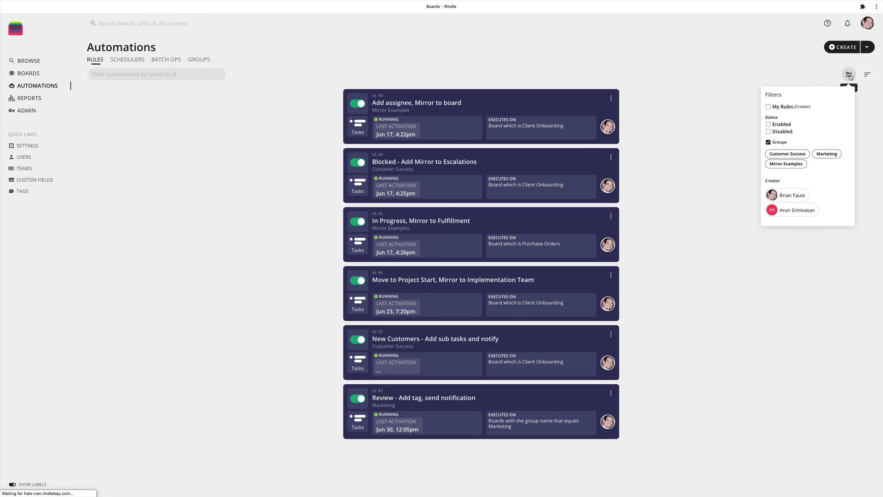
{"action": "left_click", "coordinate": [830, 156]}
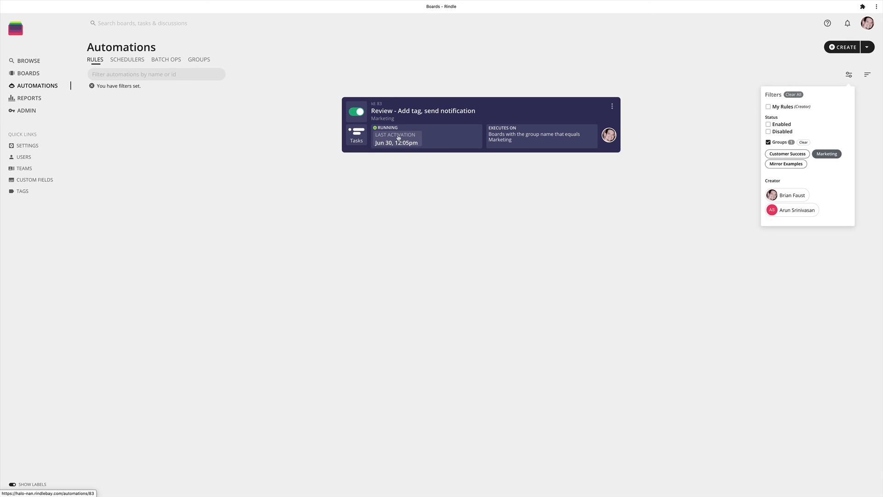
- Open the "Review - Add tag, send notification" rule for editing and save it
{"action": "left_click", "coordinate": [415, 113]}
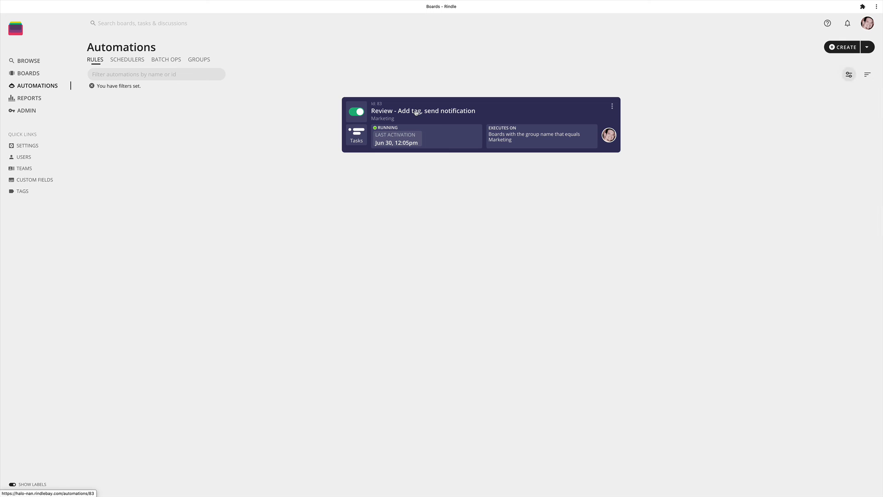
{"action": "left_click", "coordinate": [416, 112]}
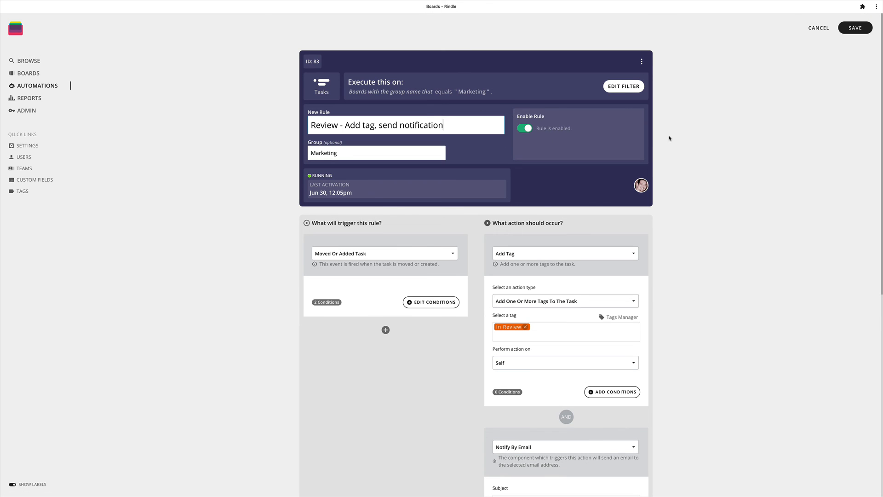
{"action": "left_click", "coordinate": [856, 28]}
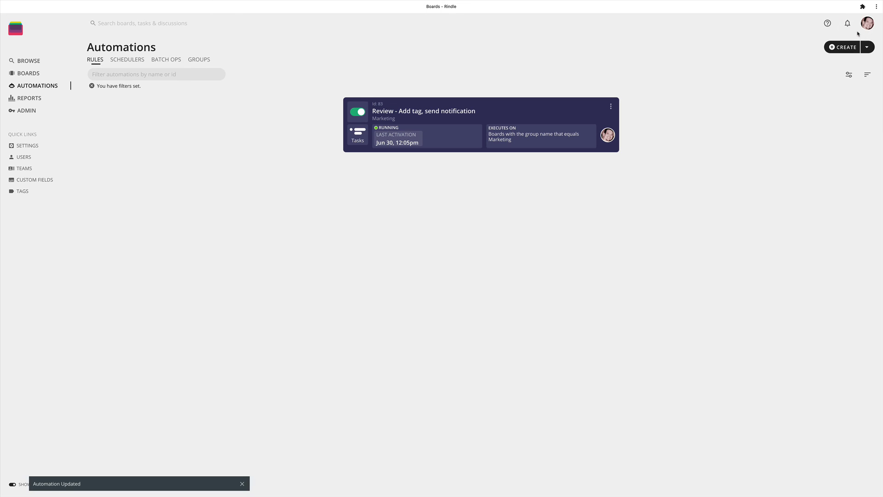